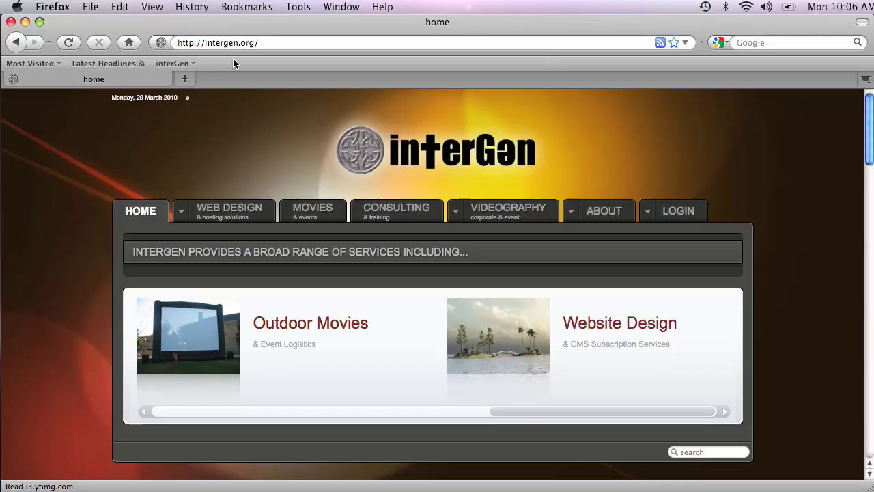
- Open all the interGen bookmarks in tabs and log in to the Joomla administration with the prefilled credentials
{"action": "left_click", "coordinate": [167, 64]}
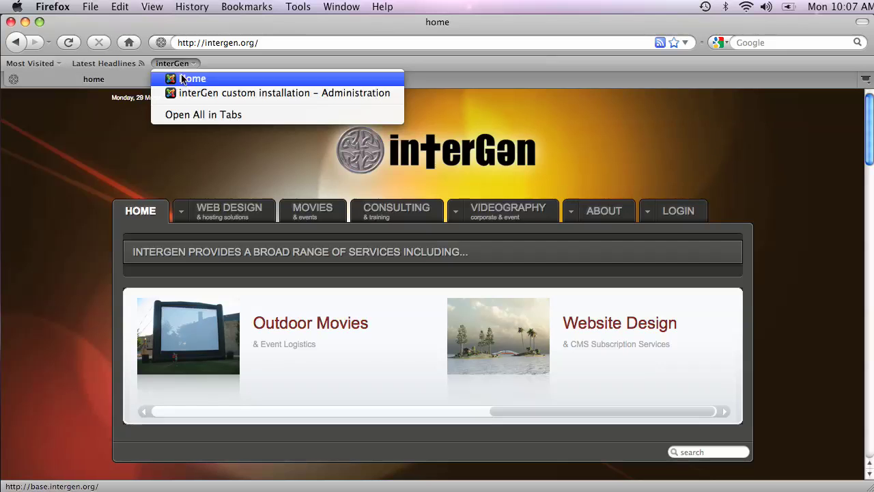
{"action": "left_click", "coordinate": [191, 117]}
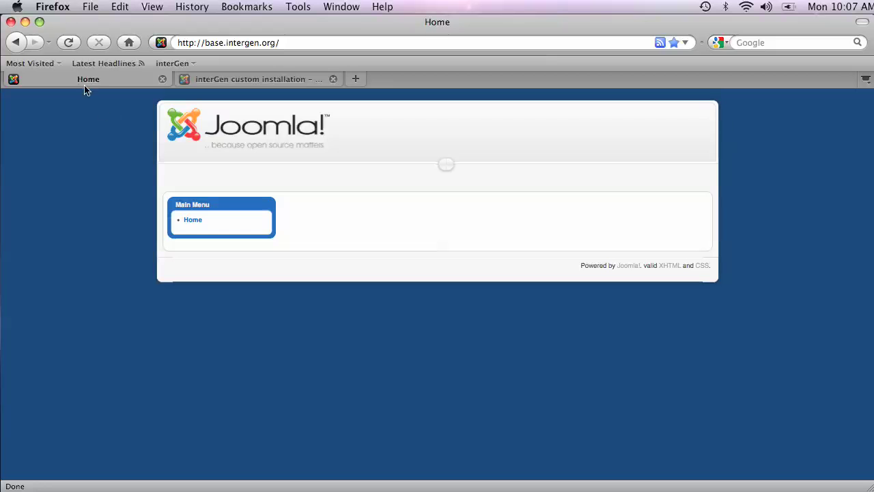
{"action": "left_click", "coordinate": [239, 82]}
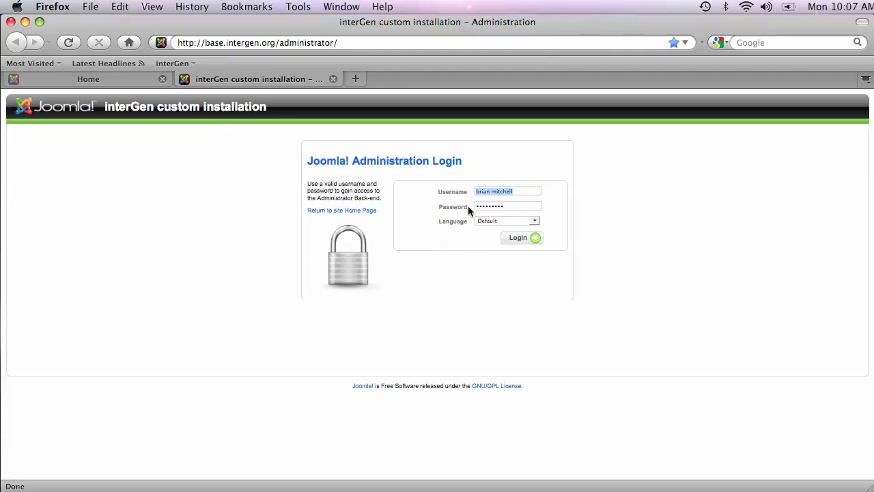
{"action": "left_click", "coordinate": [525, 242]}
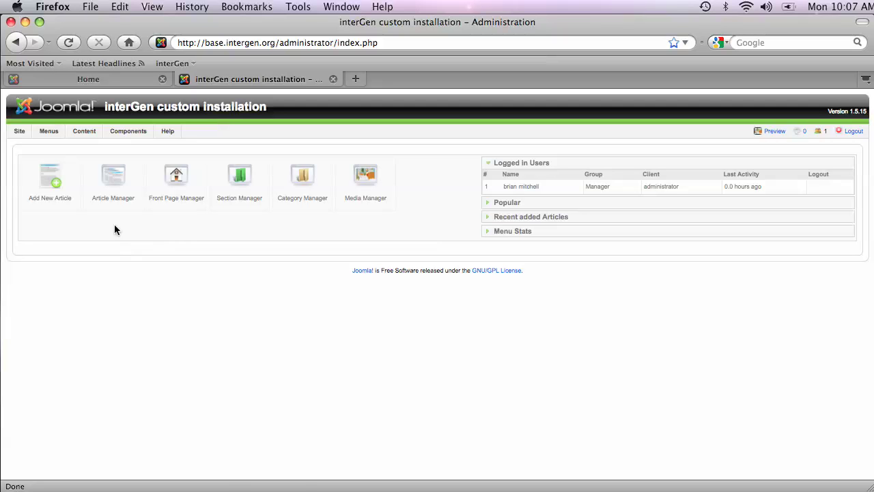
- Start a new article and title it "A New Article"
{"action": "left_click", "coordinate": [50, 198]}
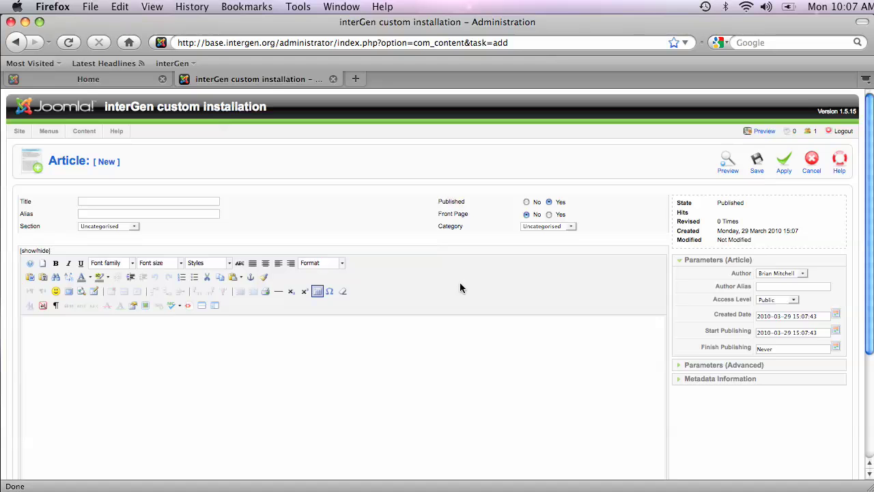
{"action": "scroll", "coordinate": [459, 287], "scroll_direction": "down", "scroll_amount": 4}
{"action": "scroll", "coordinate": [460, 287], "scroll_direction": "up", "scroll_amount": 4}
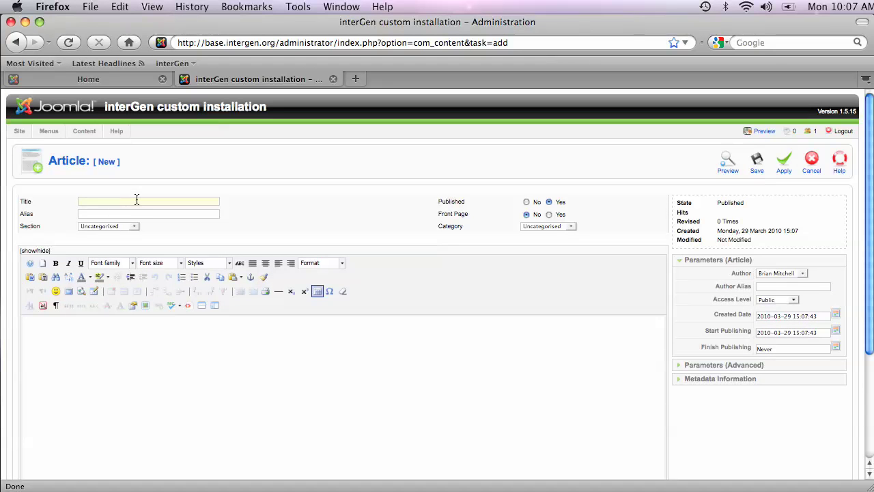
{"action": "type", "text": "A"}
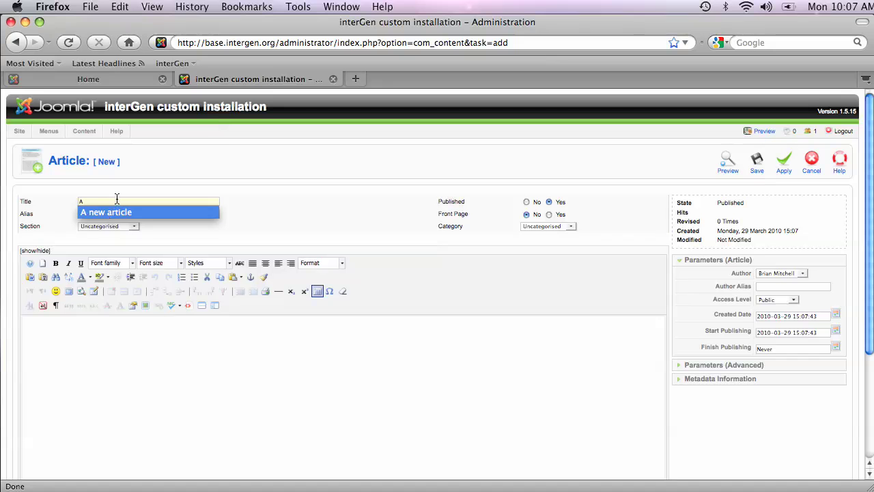
{"action": "type", "text": " New A"}
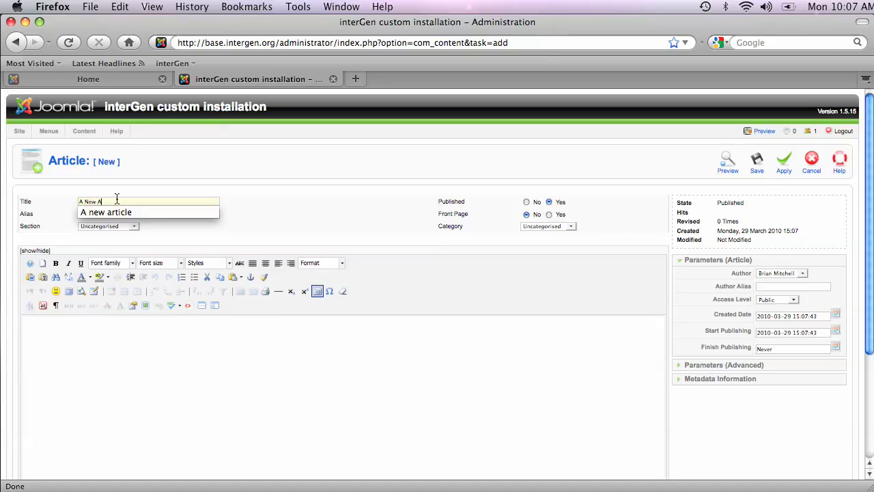
{"action": "type", "text": "rticle"}
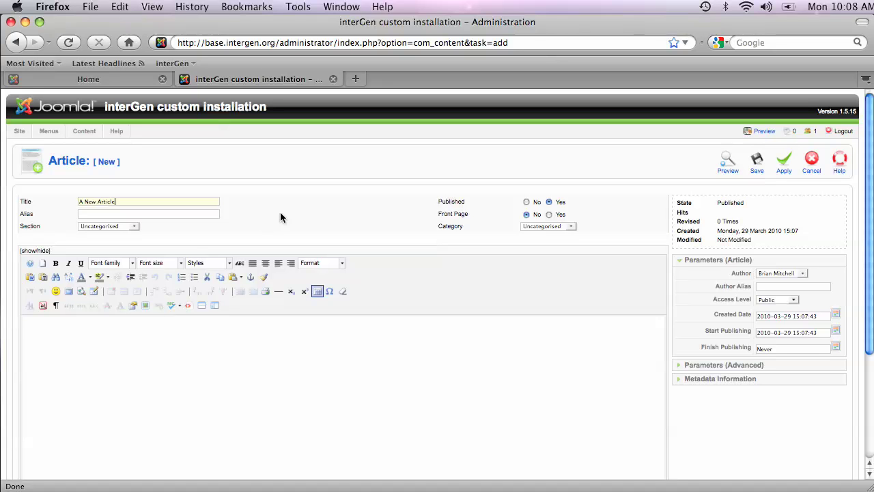
- Review the article's section and category choices, keeping Uncategorised for both, and set Front Page to Yes
{"action": "left_click", "coordinate": [136, 227]}
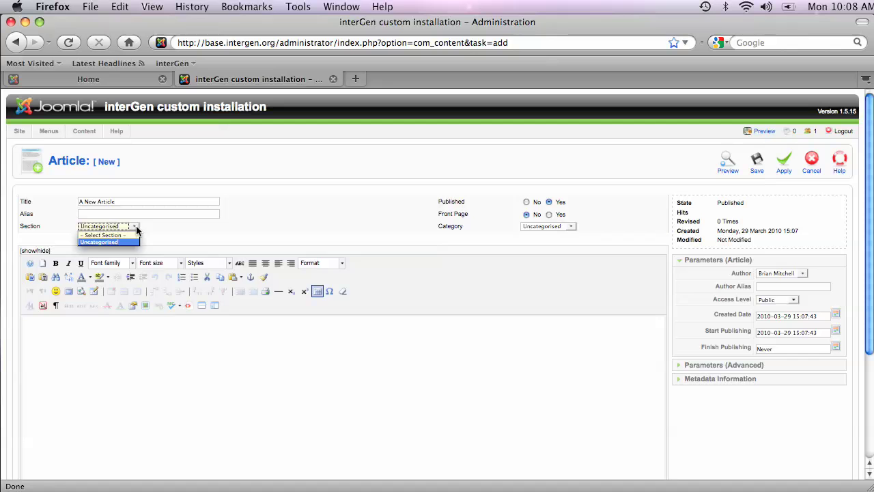
{"action": "left_click", "coordinate": [136, 228]}
{"action": "left_click", "coordinate": [572, 226]}
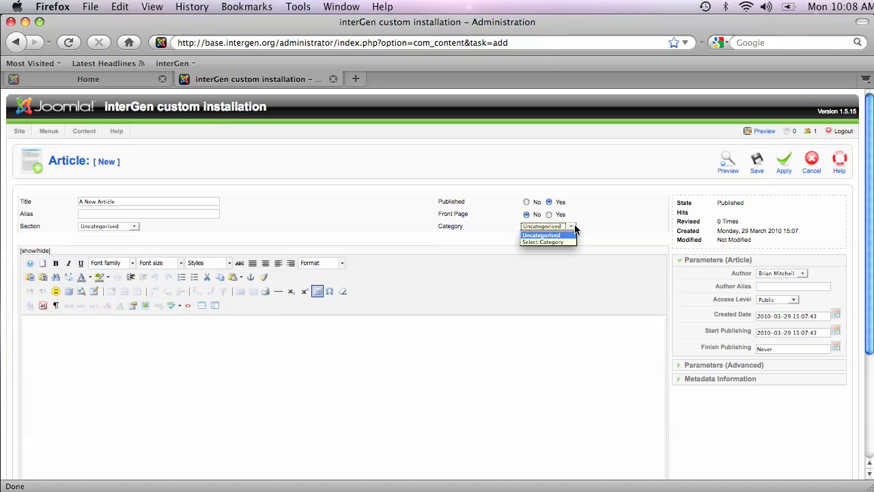
{"action": "left_click", "coordinate": [372, 223]}
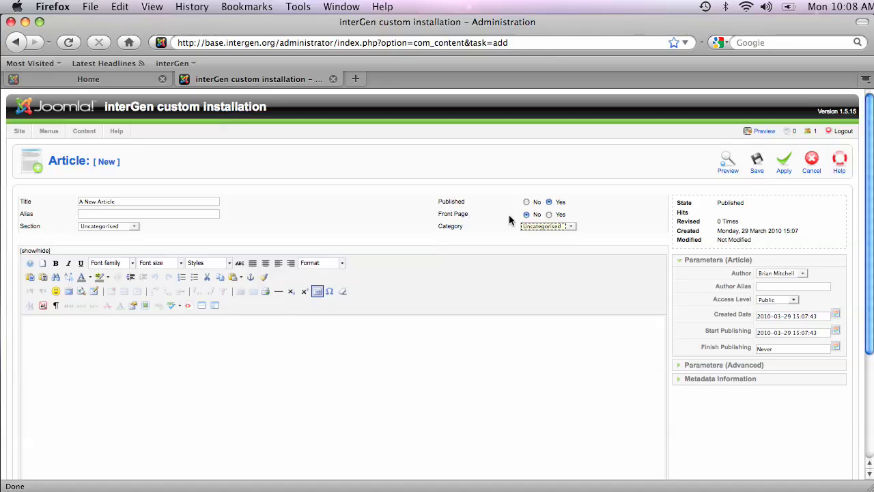
{"action": "left_click", "coordinate": [550, 215]}
- Write the article body as "Add some text" followed, after a blank line, by "Say nice things."
{"action": "scroll", "coordinate": [412, 221], "scroll_direction": "down", "scroll_amount": 3}
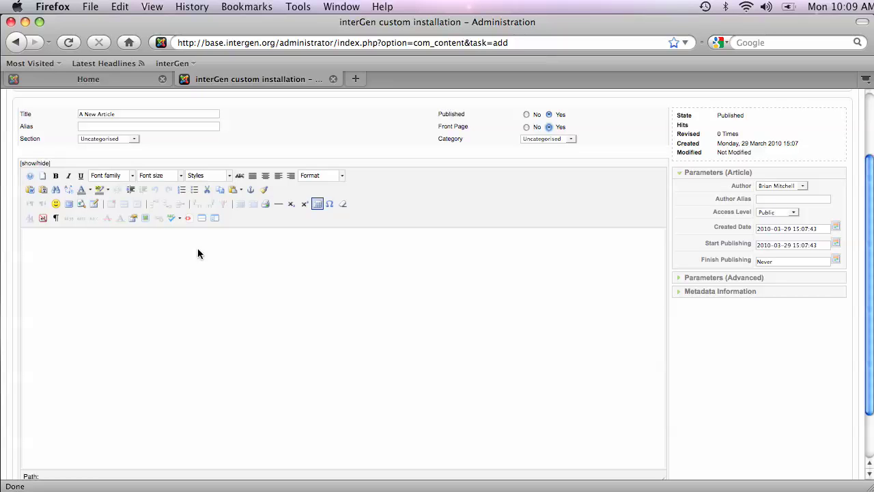
{"action": "left_click", "coordinate": [174, 269]}
{"action": "type", "text": "Add some text"}
{"action": "key", "text": "Return"}
{"action": "key", "text": "Return"}
{"action": "type", "text": "Say nic"}
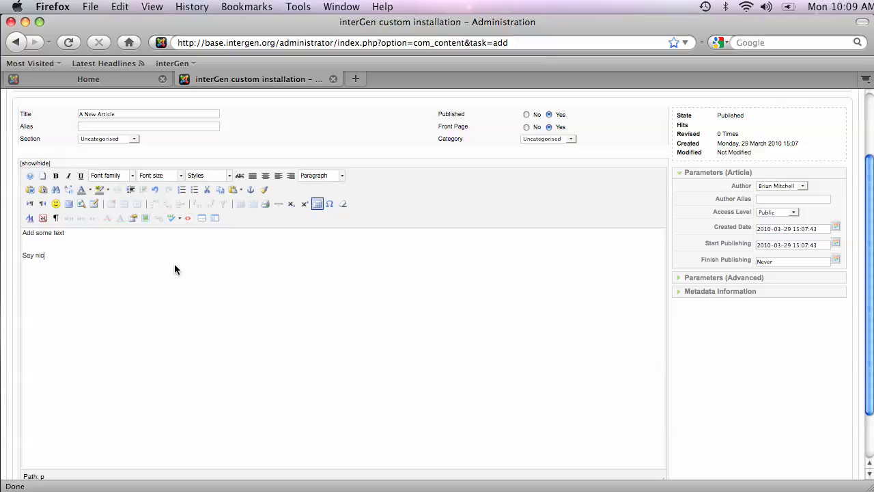
{"action": "type", "text": "e things."}
{"action": "scroll", "coordinate": [523, 308], "scroll_direction": "up", "scroll_amount": 3}
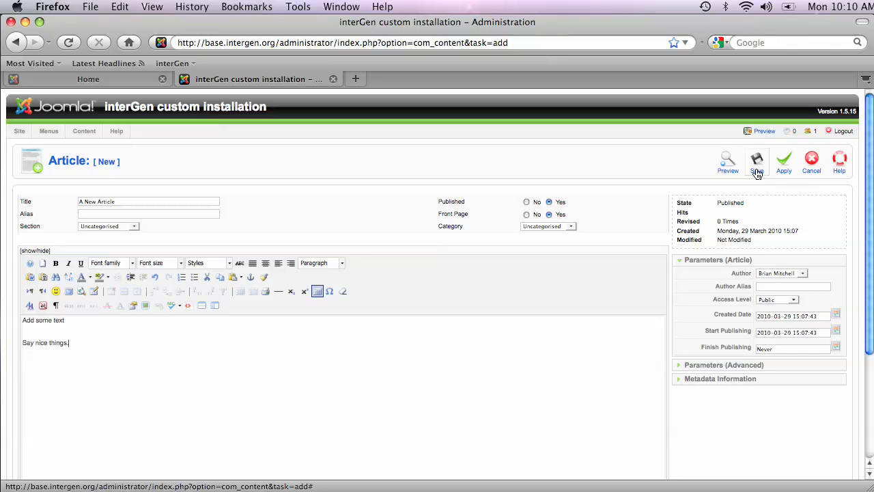
- Apply the new article while keeping it open for editing, and reload the public home page to check it
{"action": "left_click", "coordinate": [785, 168]}
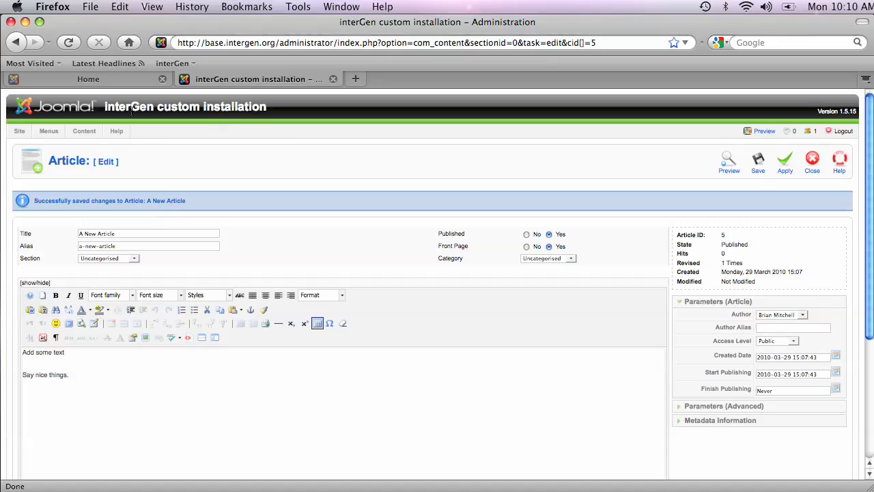
{"action": "left_click", "coordinate": [100, 83]}
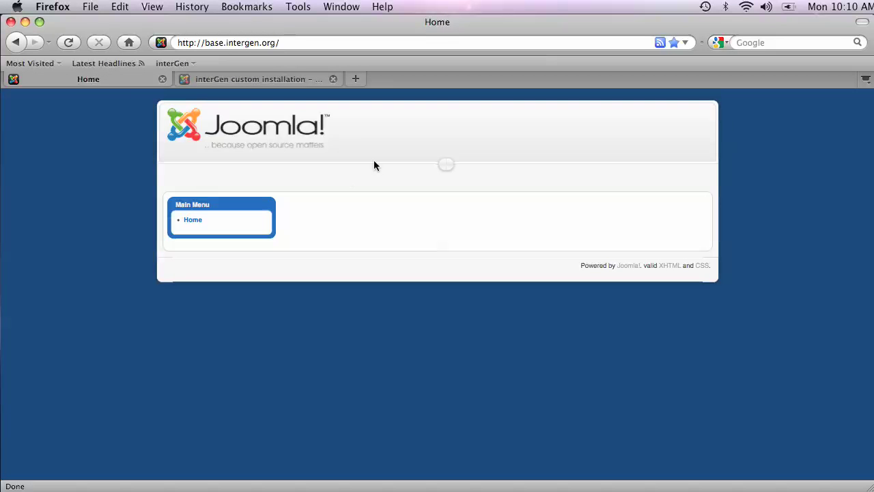
{"action": "left_click", "coordinate": [69, 43]}
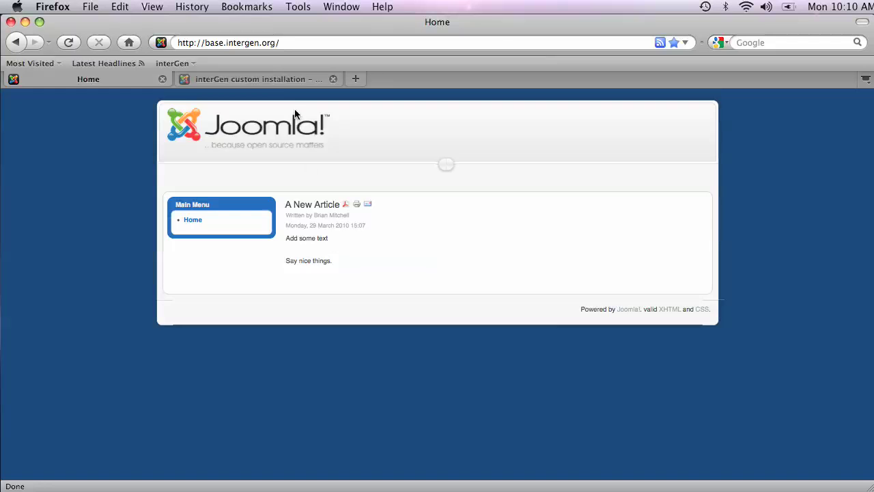
- Back in the article editor, end "Add some text" with a period and add a last paragraph reading "Additional change."
{"action": "left_click", "coordinate": [276, 81]}
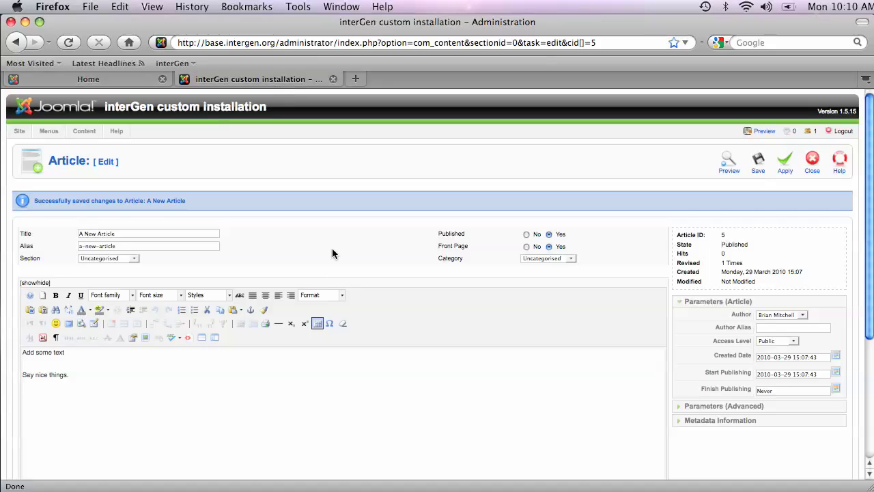
{"action": "left_click", "coordinate": [138, 355]}
{"action": "type", "text": "."}
{"action": "left_click", "coordinate": [106, 377]}
{"action": "key", "text": "Return"}
{"action": "type", "text": "Additiona"}
{"action": "key", "text": "BackSpace"}
{"action": "type", "text": "al change."}
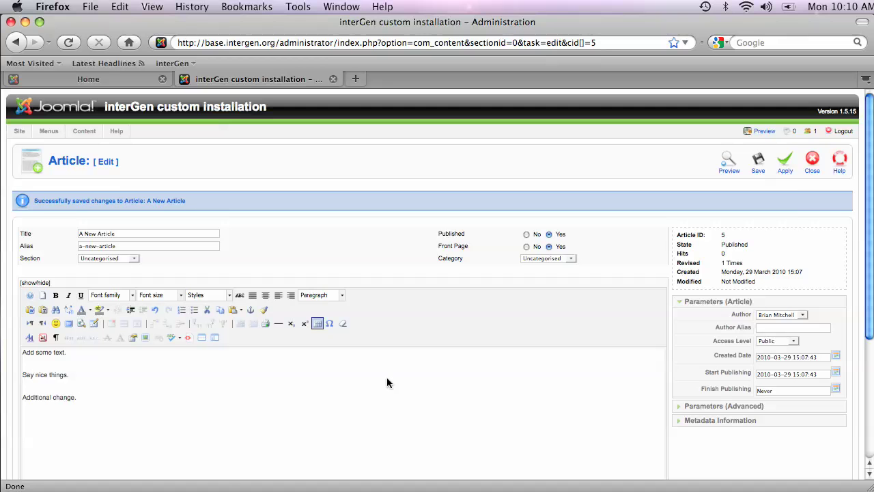
- Apply the edited article text and refresh the site's home page to view the update
{"action": "left_click", "coordinate": [784, 172]}
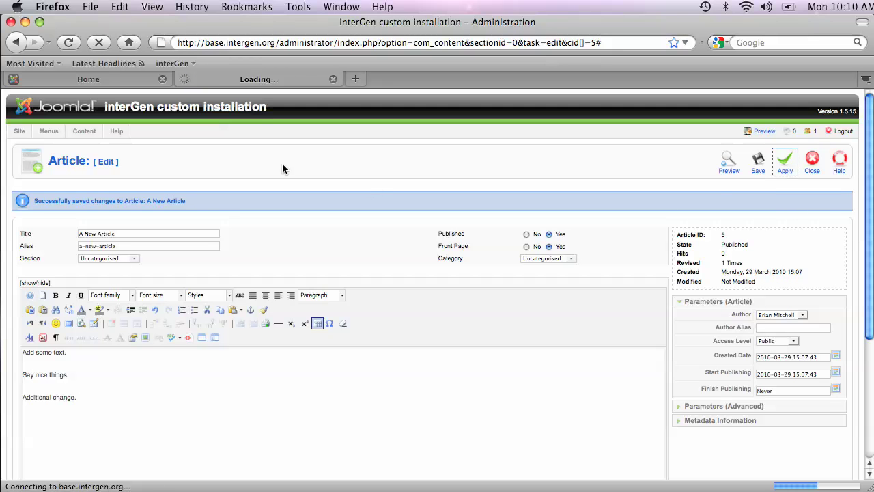
{"action": "left_click", "coordinate": [82, 80]}
{"action": "left_click", "coordinate": [68, 42]}
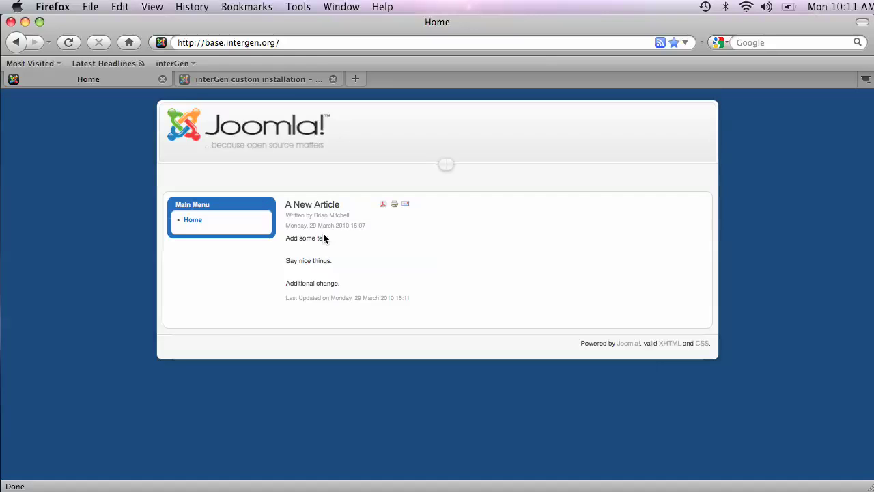
- Return to the administration and save the article, closing its editor
{"action": "left_click", "coordinate": [283, 80]}
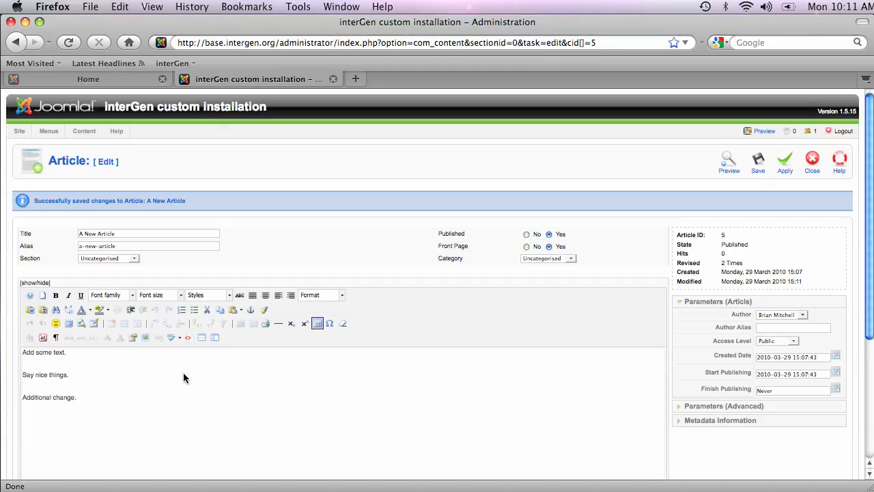
{"action": "left_click", "coordinate": [758, 173]}
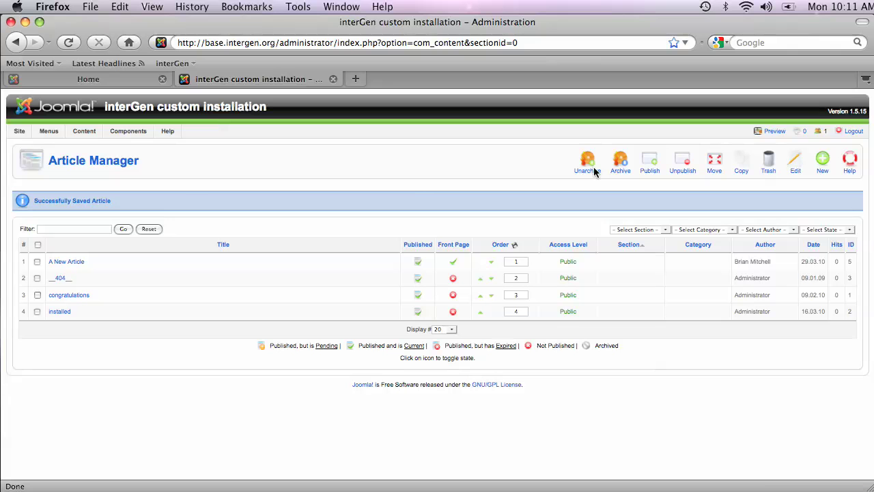